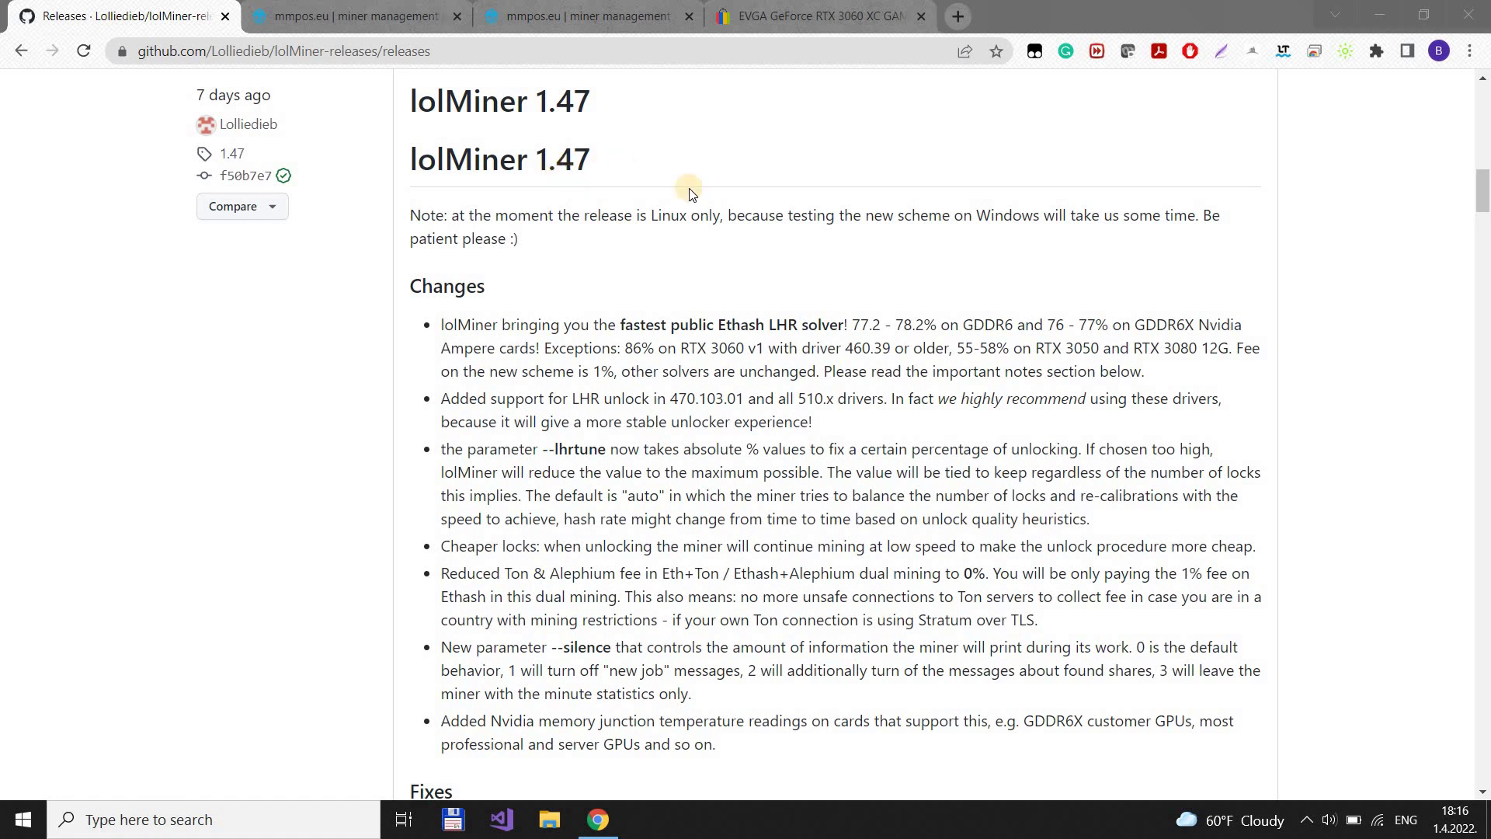
# - Highlight '86% on RTX 3060 v1' in the lolMiner 1.47 notes, then view the EVGA RTX 3060 eBay listing
pyautogui.click(651, 347)
pyautogui.moveTo(650, 347); pyautogui.dragTo(769, 351)
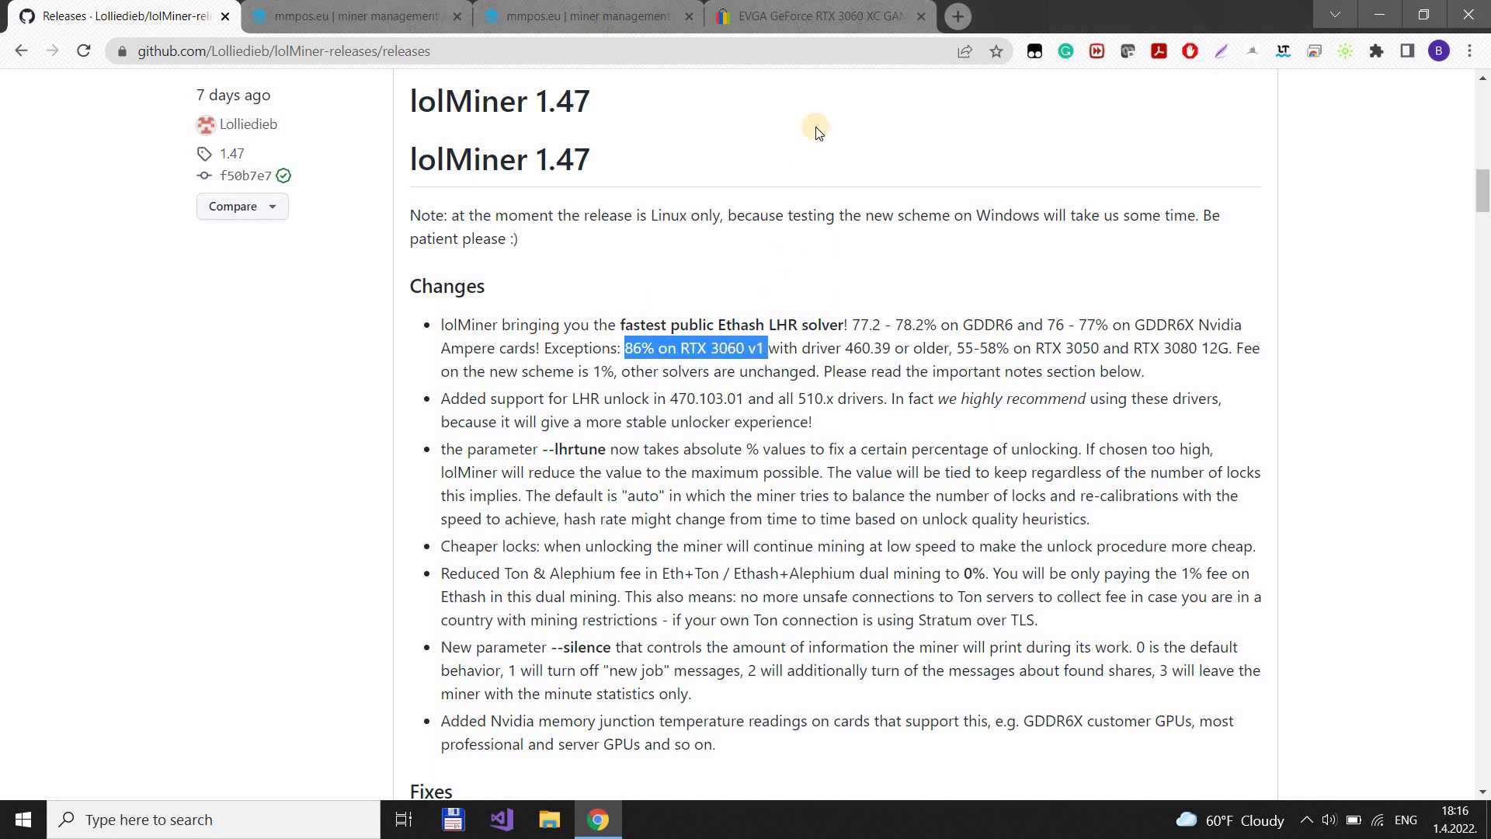
pyautogui.click(826, 15)
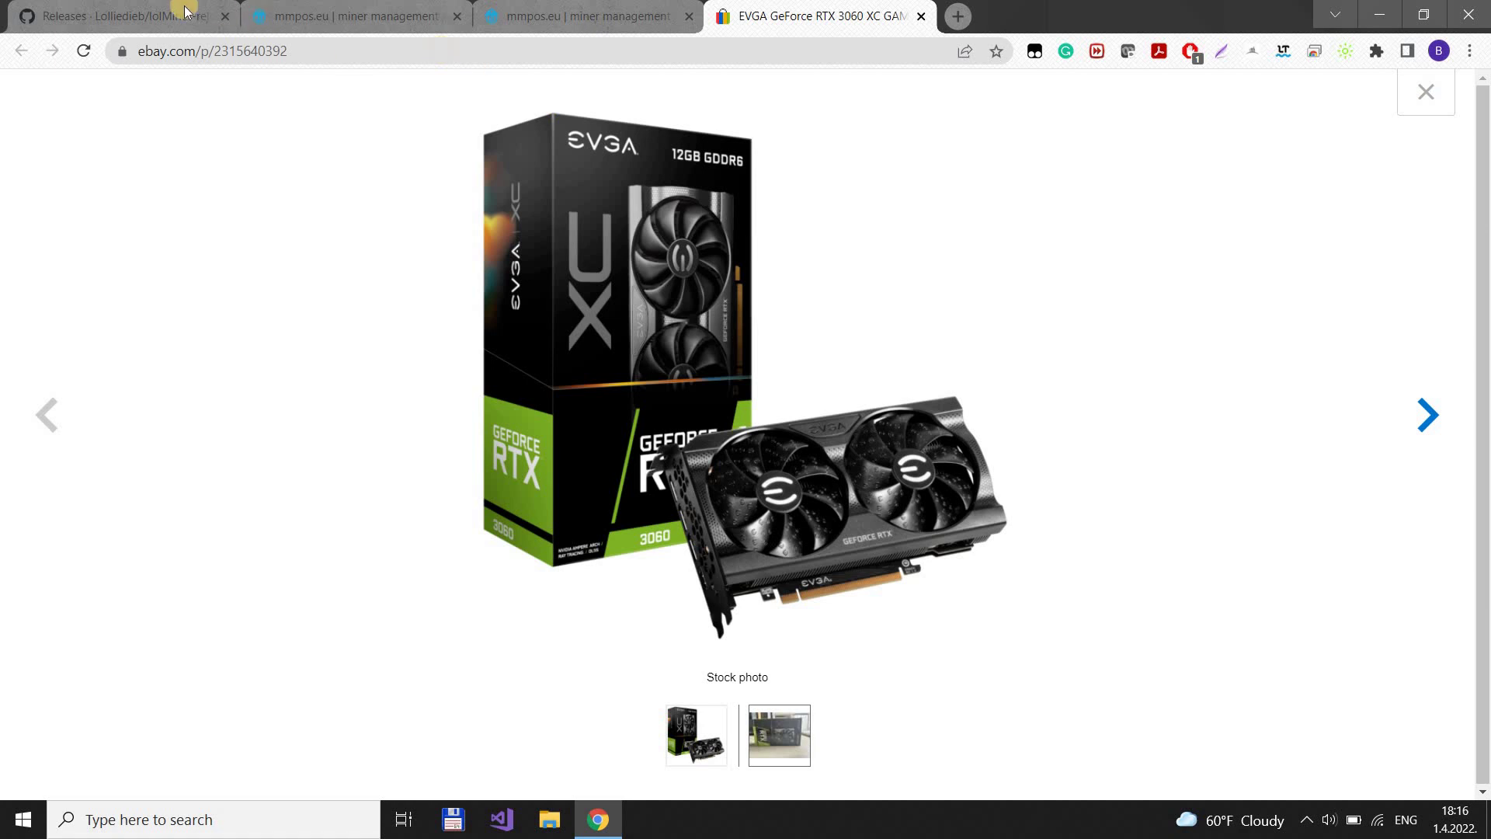
# - Show the mmpOS overview for rig 107b44485cdf, running lolMiner v1.48 at about 227 MH/s
pyautogui.click(290, 15)
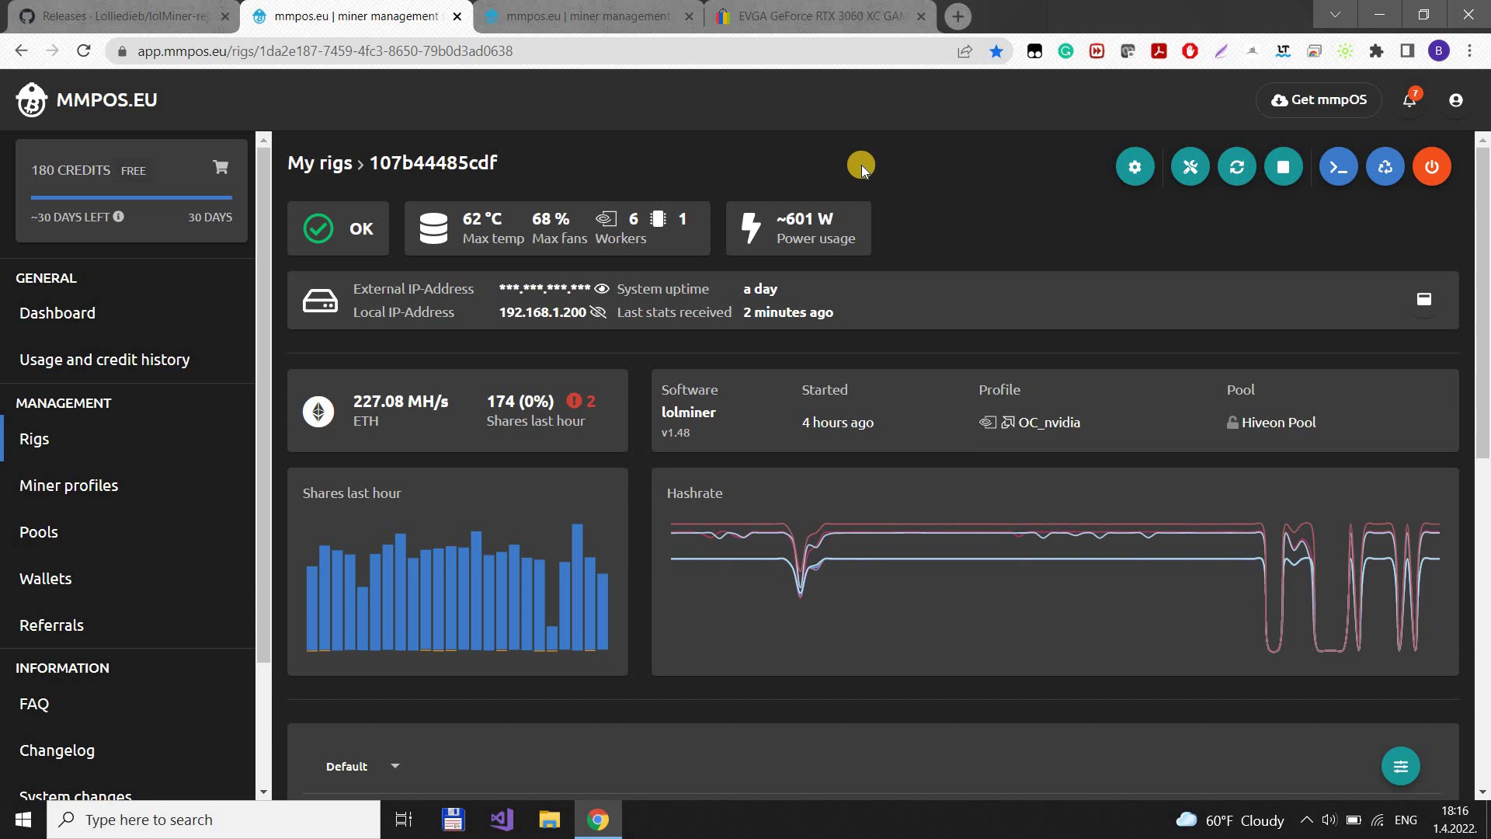
# - Review the lolMiner 1.48 and 1.47 release notes, briefly highlighting the 460.39 driver requirement
pyautogui.click(156, 9)
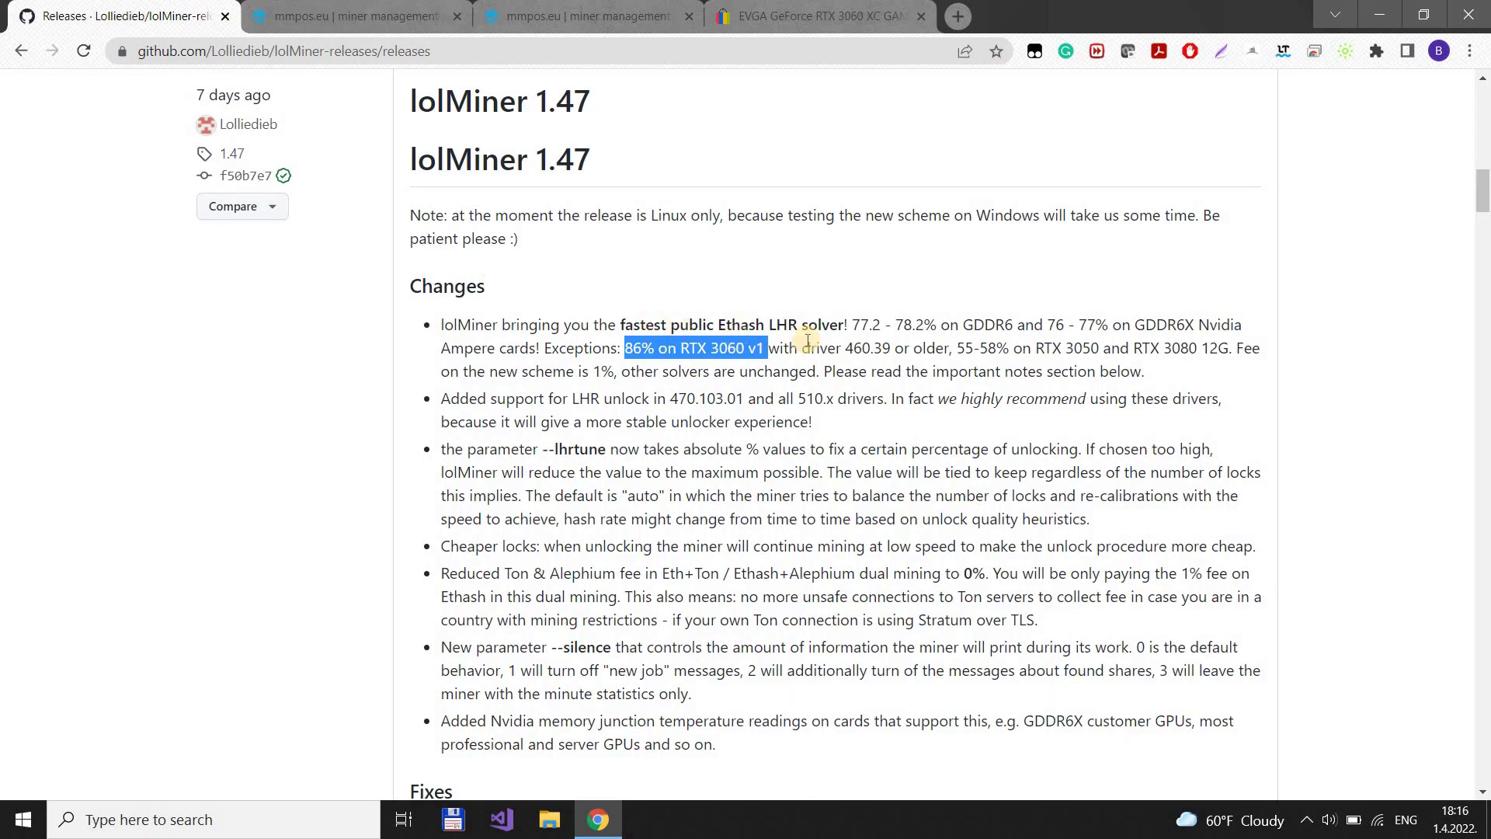
pyautogui.scroll(5, 810, 341)
pyautogui.scroll(5, 810, 340)
pyautogui.scroll(5, 811, 342)
pyautogui.scroll(5, 810, 342)
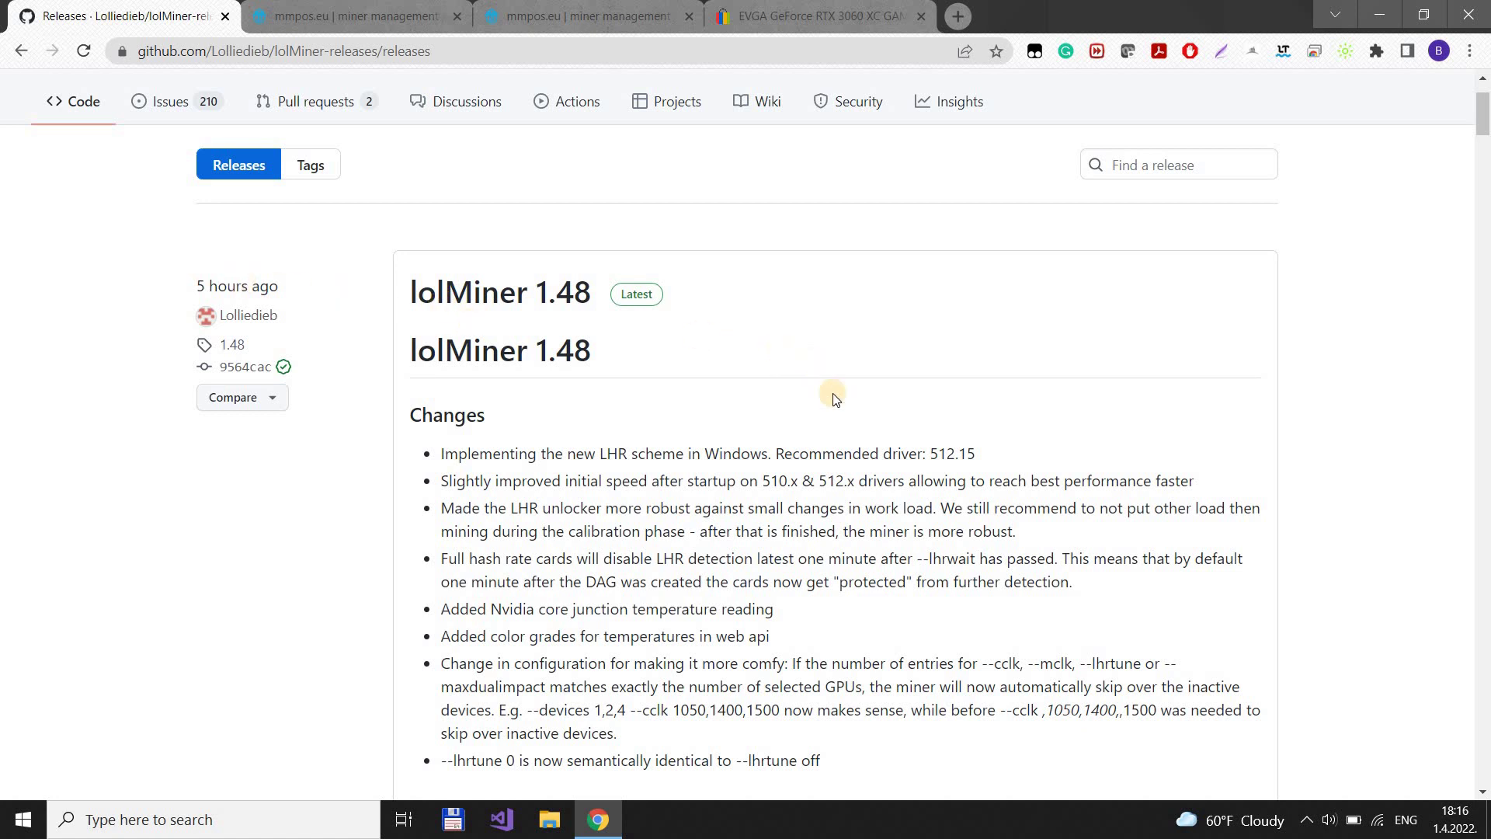
pyautogui.scroll(-4, 833, 393)
pyautogui.scroll(-3, 834, 392)
pyautogui.scroll(-3, 833, 392)
pyautogui.scroll(-3, 833, 392)
pyautogui.scroll(-2, 833, 399)
pyautogui.scroll(4, 832, 399)
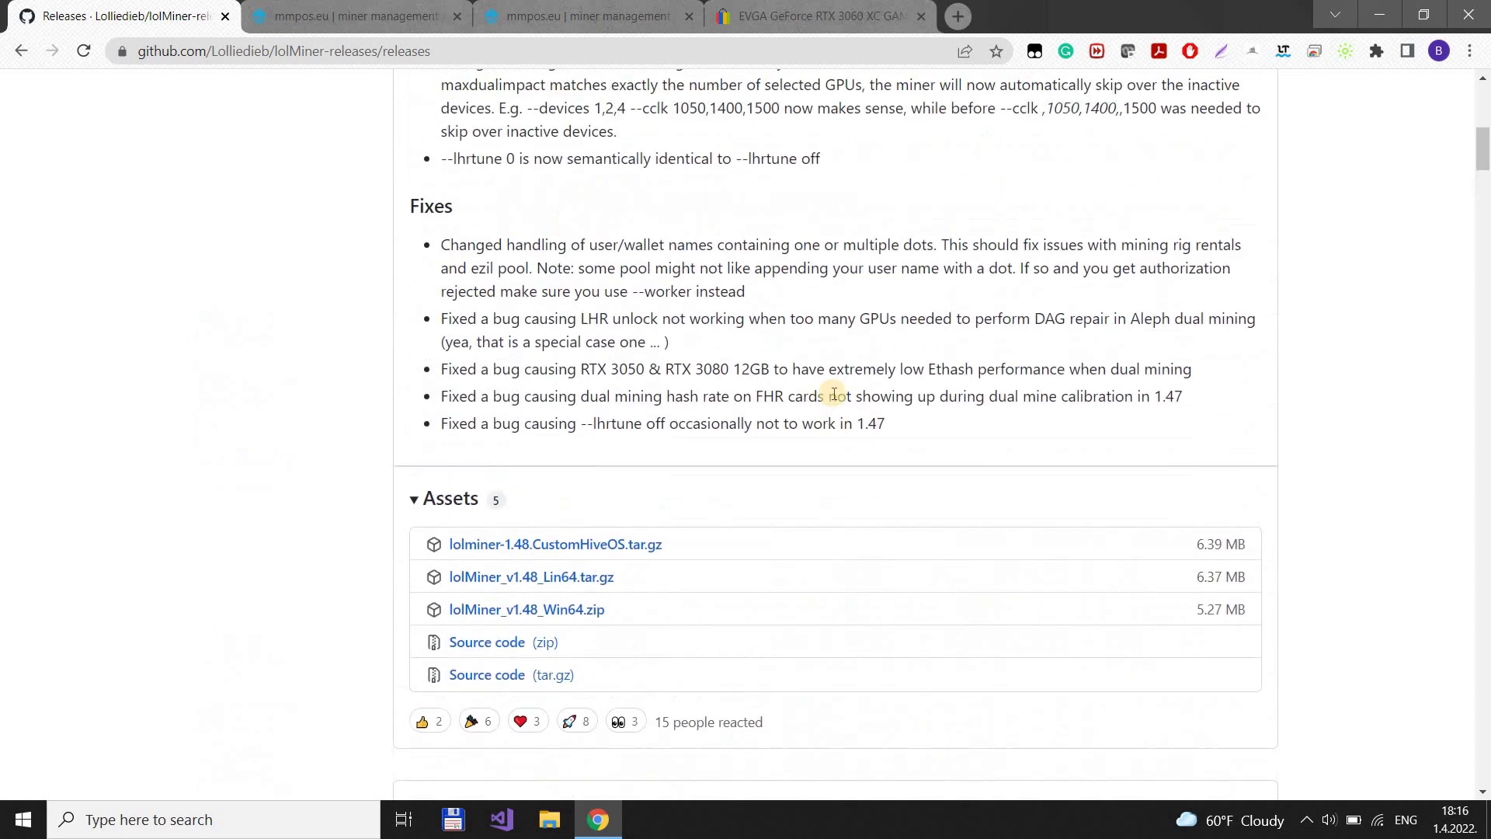
pyautogui.scroll(4, 833, 399)
pyautogui.scroll(4, 833, 400)
pyautogui.scroll(2, 834, 399)
pyautogui.scroll(-5, 832, 398)
pyautogui.scroll(-2, 834, 399)
pyautogui.scroll(-2, 833, 399)
pyautogui.scroll(-1, 820, 210)
pyautogui.scroll(-1, 820, 210)
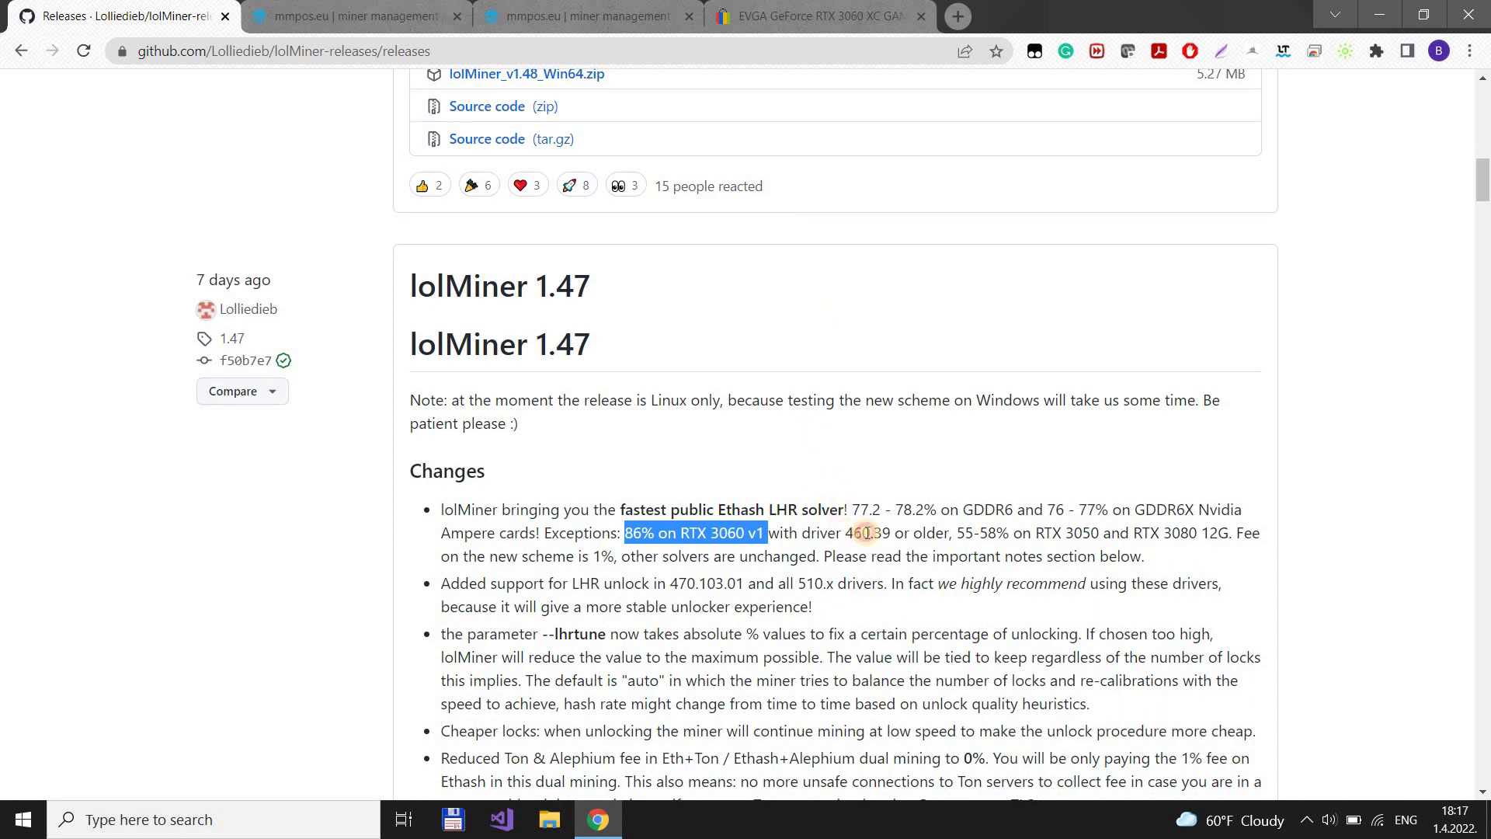
pyautogui.moveTo(846, 533); pyautogui.dragTo(893, 534)
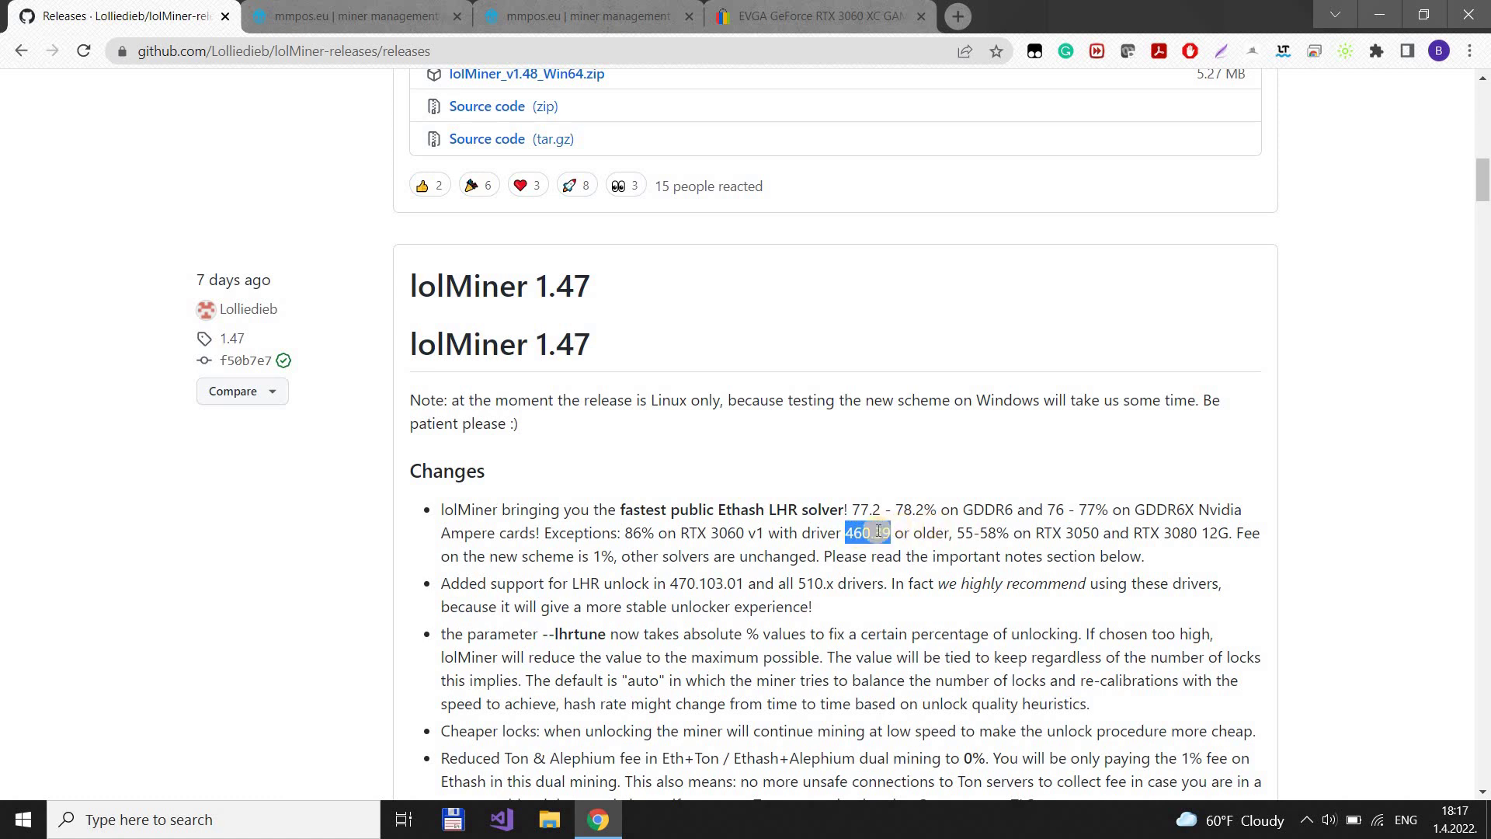
pyautogui.click(765, 347)
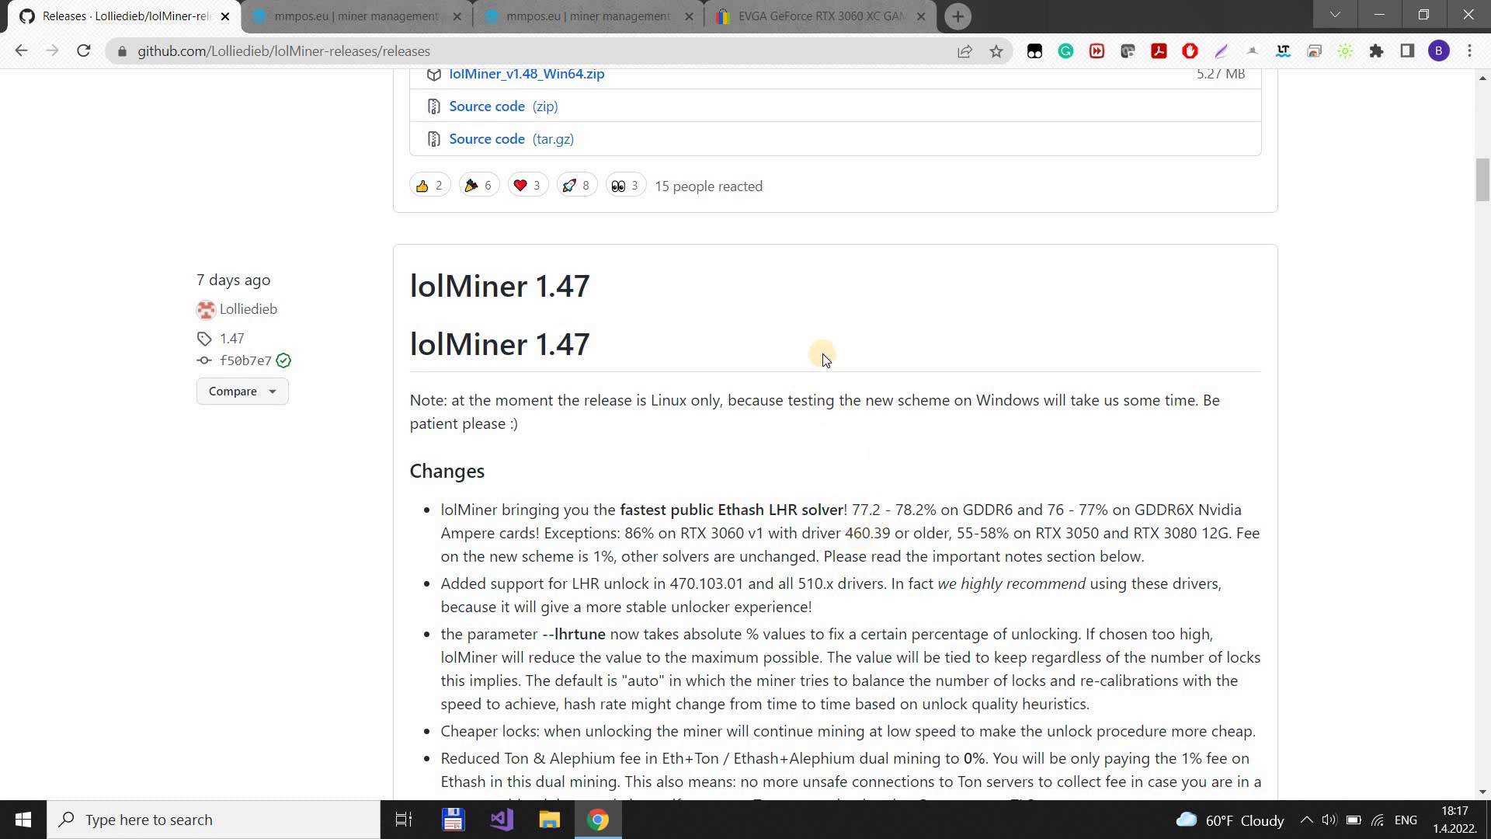
# - Inspect the EVGA Graphics Device's 2650 MHz memory clock offset and cancel without changes
pyautogui.hotkey('ctrl', 'Tab')
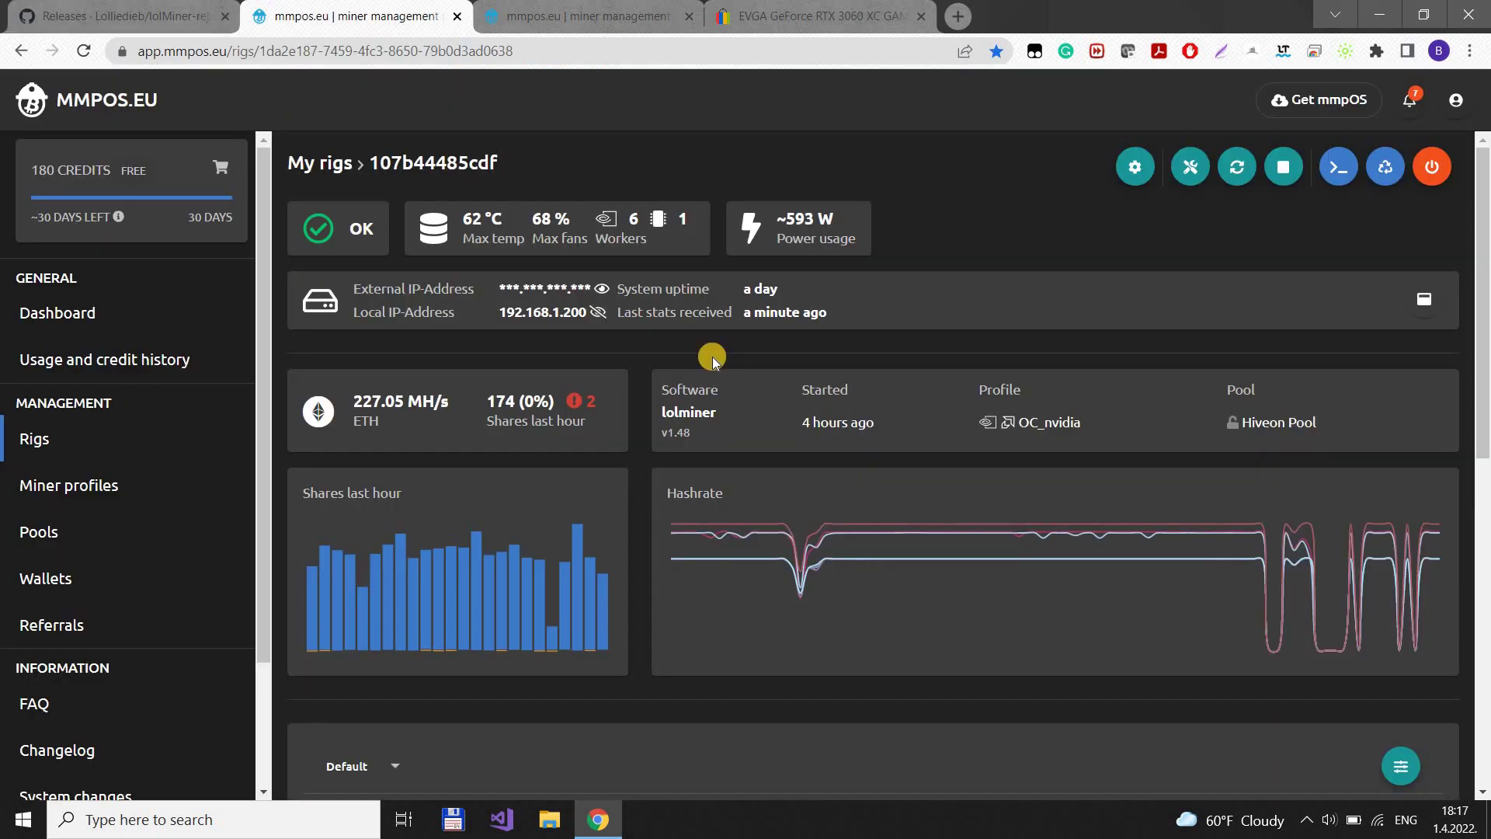
pyautogui.scroll(-4, 710, 358)
pyautogui.scroll(-3, 711, 358)
pyautogui.scroll(-2, 712, 358)
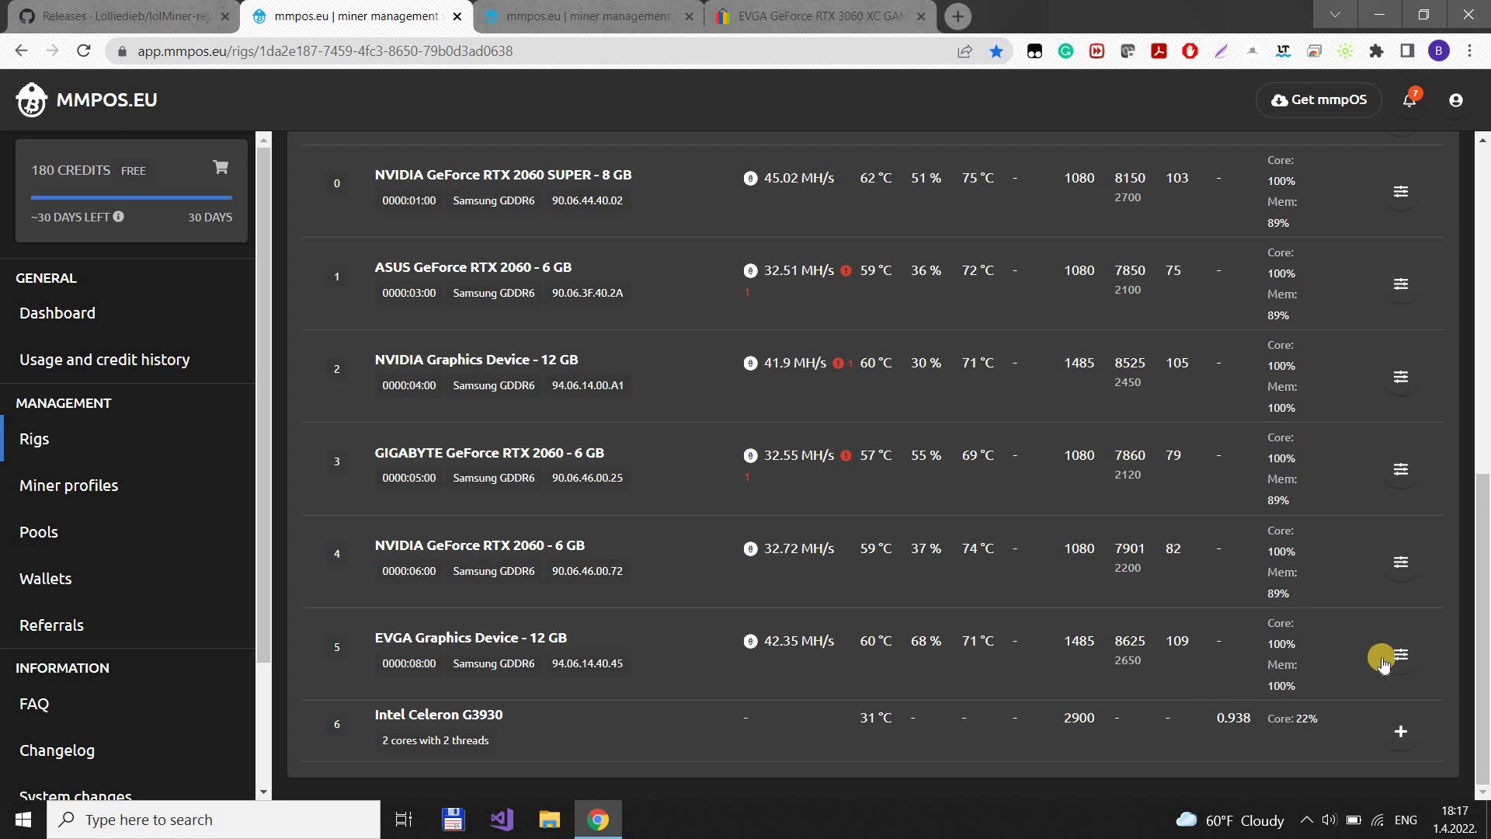
pyautogui.click(1401, 659)
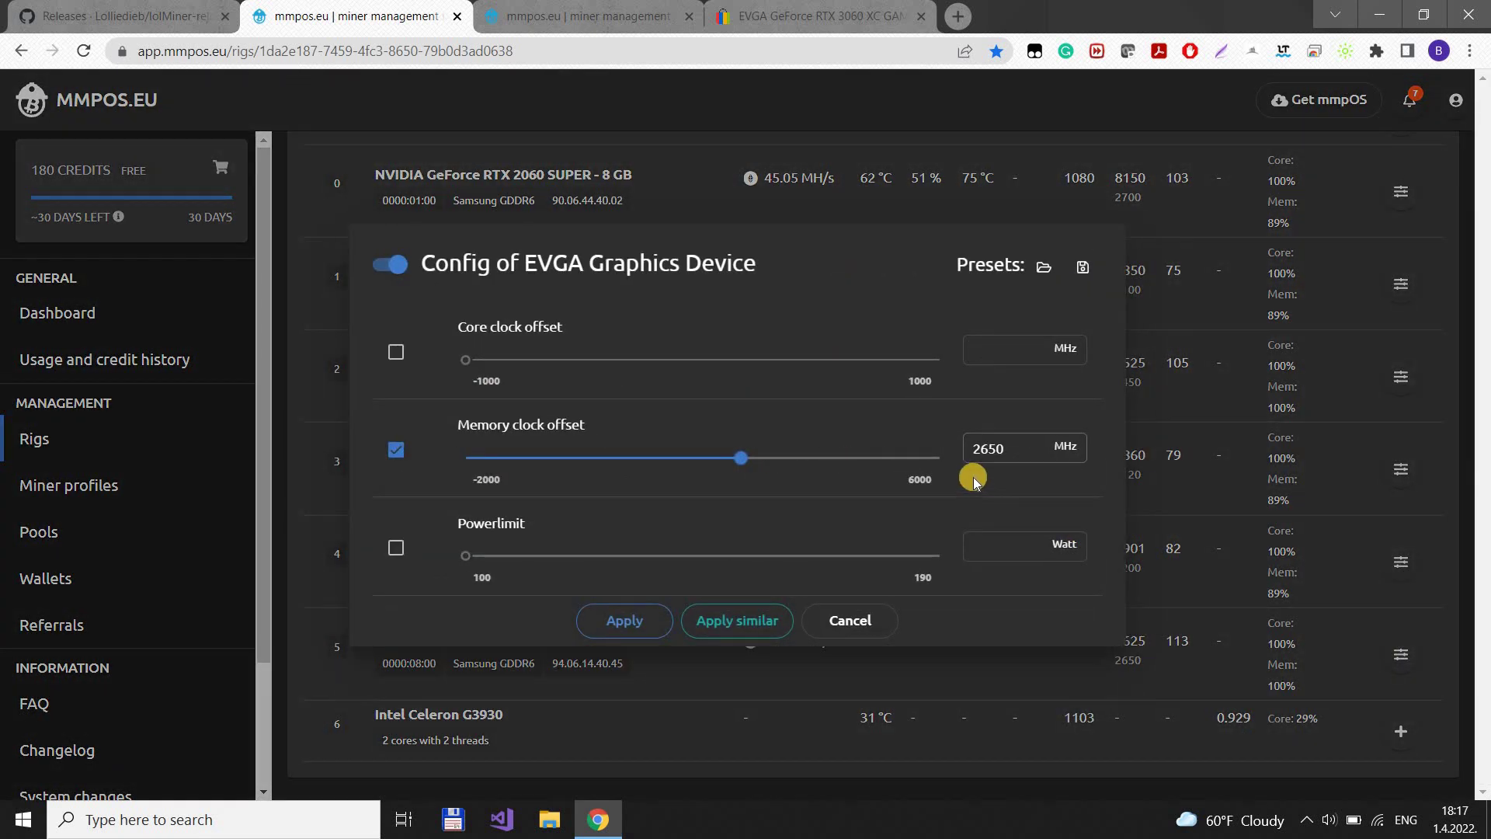
pyautogui.click(984, 448)
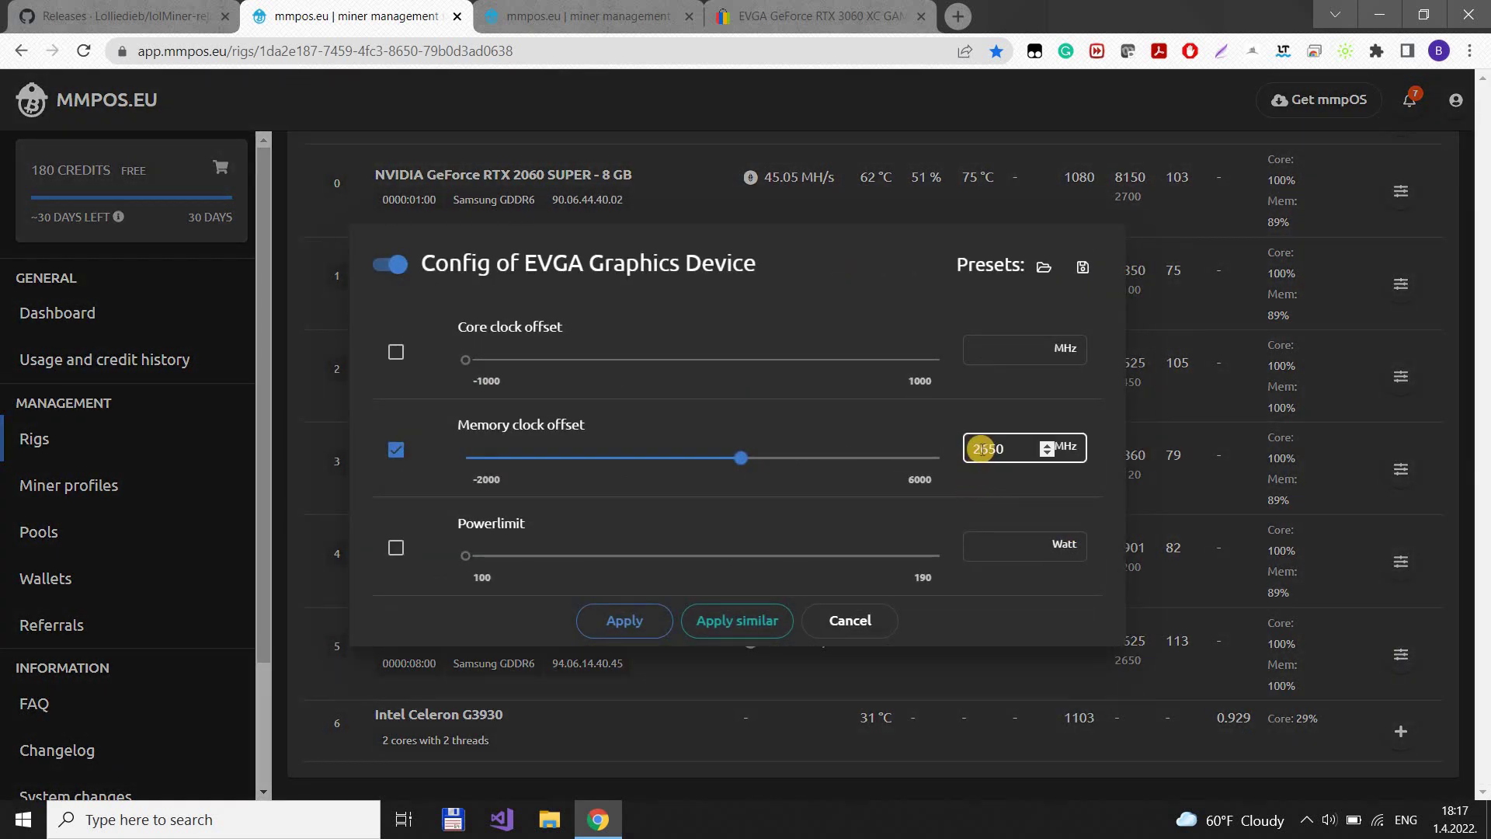
pyautogui.click(1049, 507)
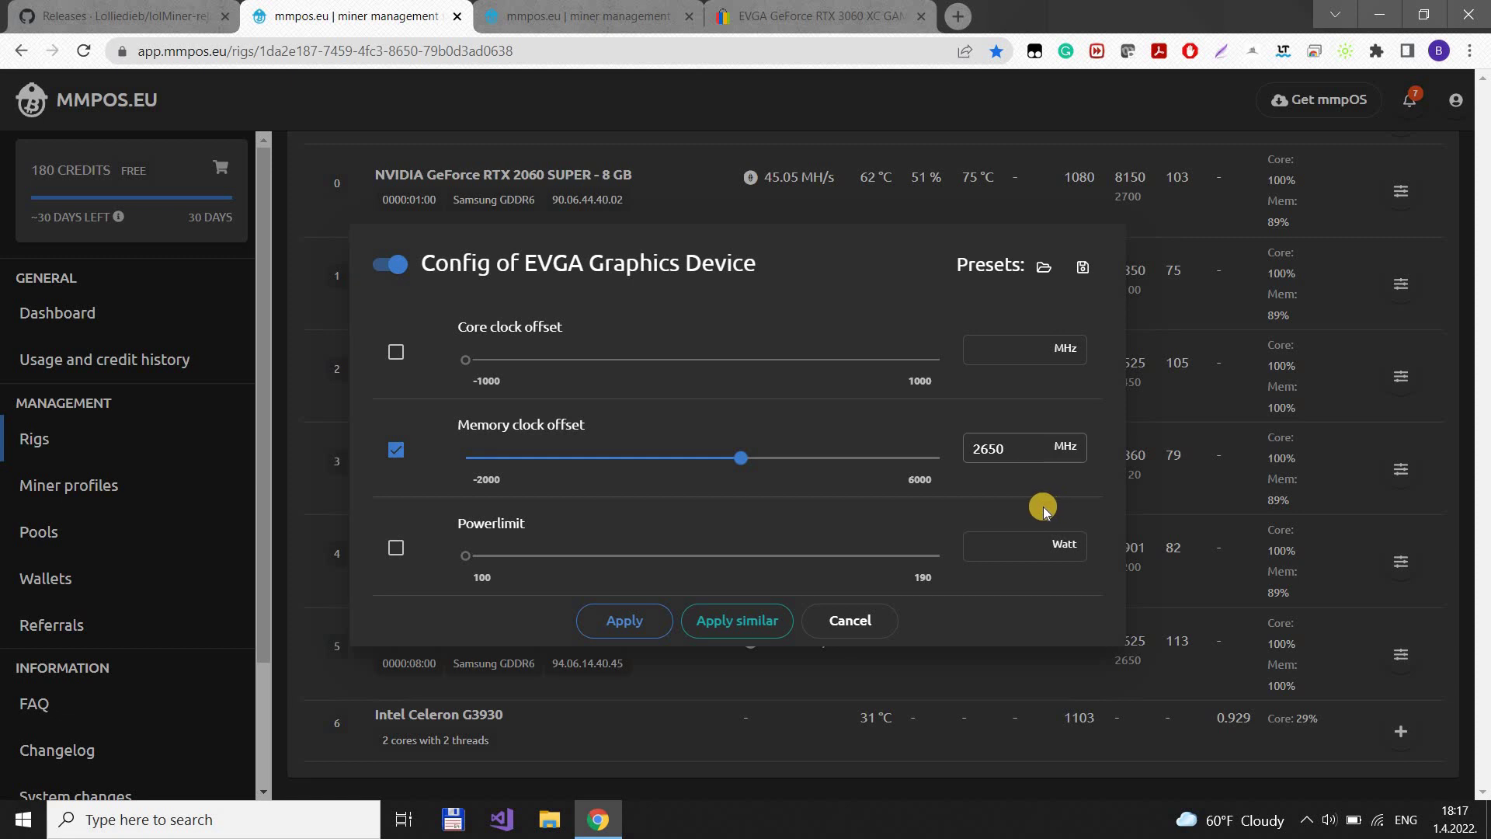
pyautogui.click(866, 605)
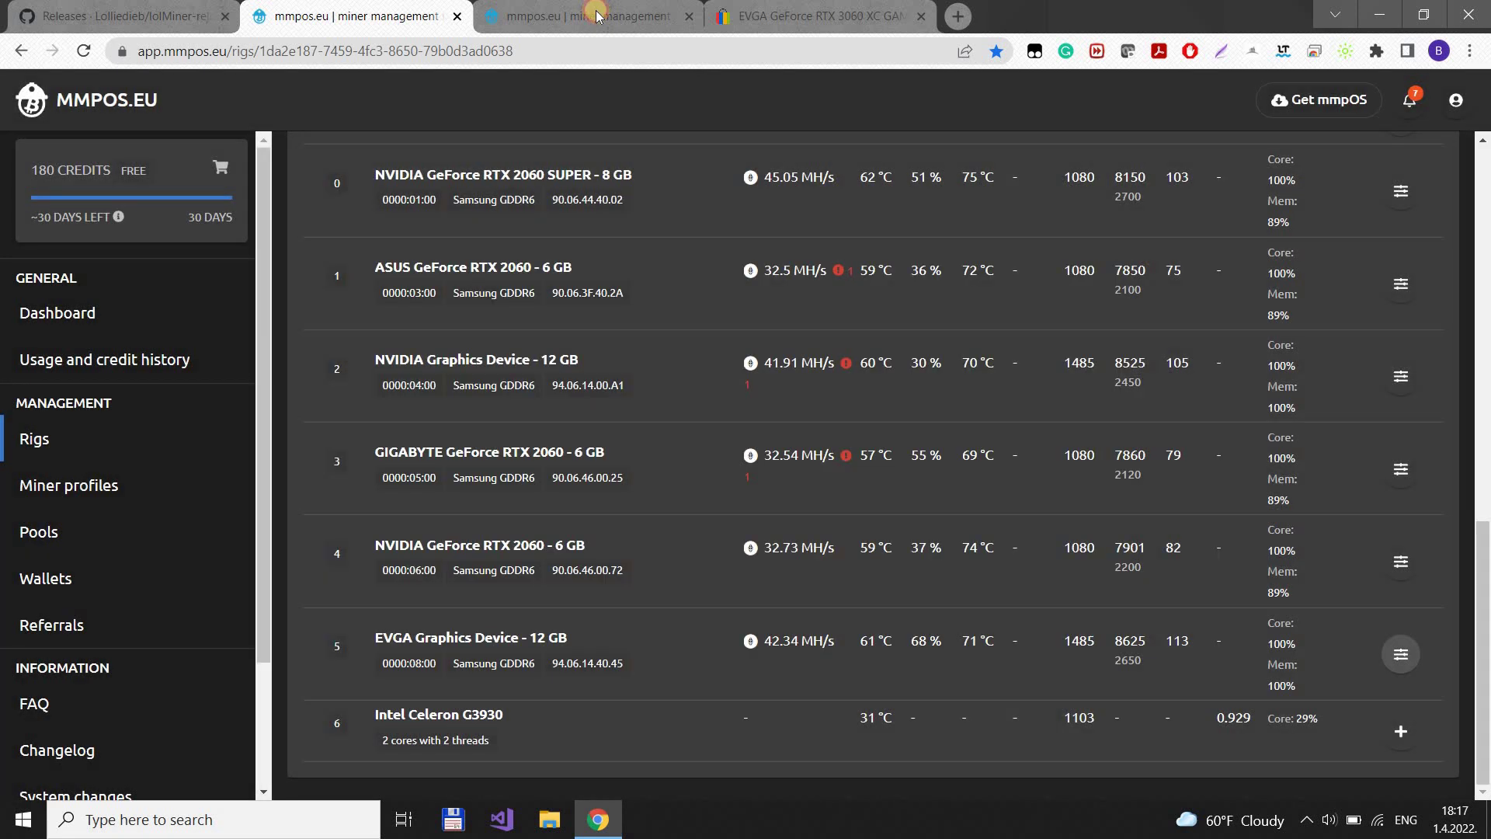
# - View the rig's shell terminal showing six GPUs mining at 227.07 MH/s
pyautogui.click(597, 15)
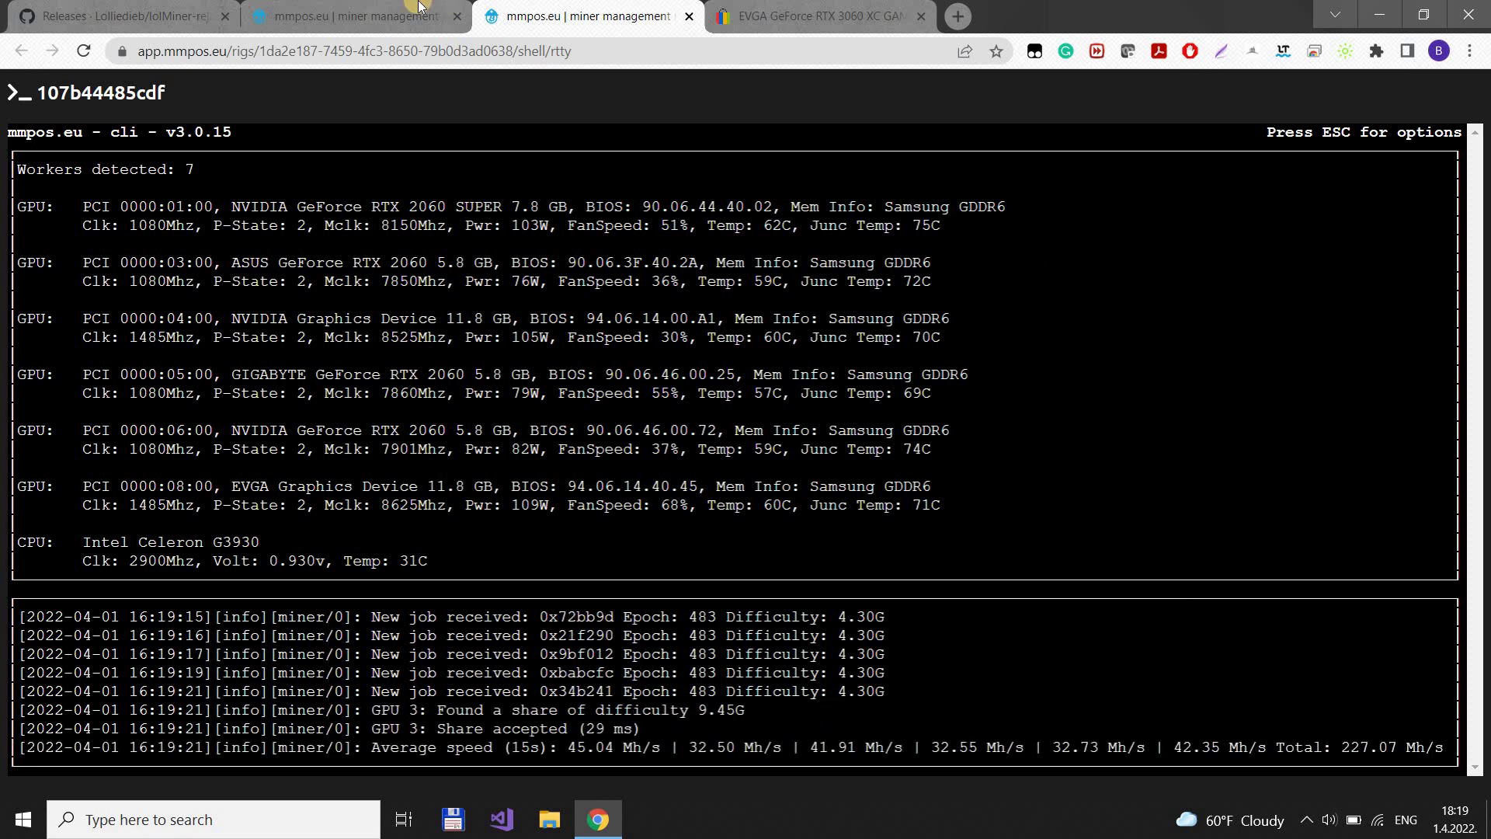
# - Go back to the GitHub lolMiner releases page showing the 1.47 RTX 3060 v1 unlock notes
pyautogui.click(125, 15)
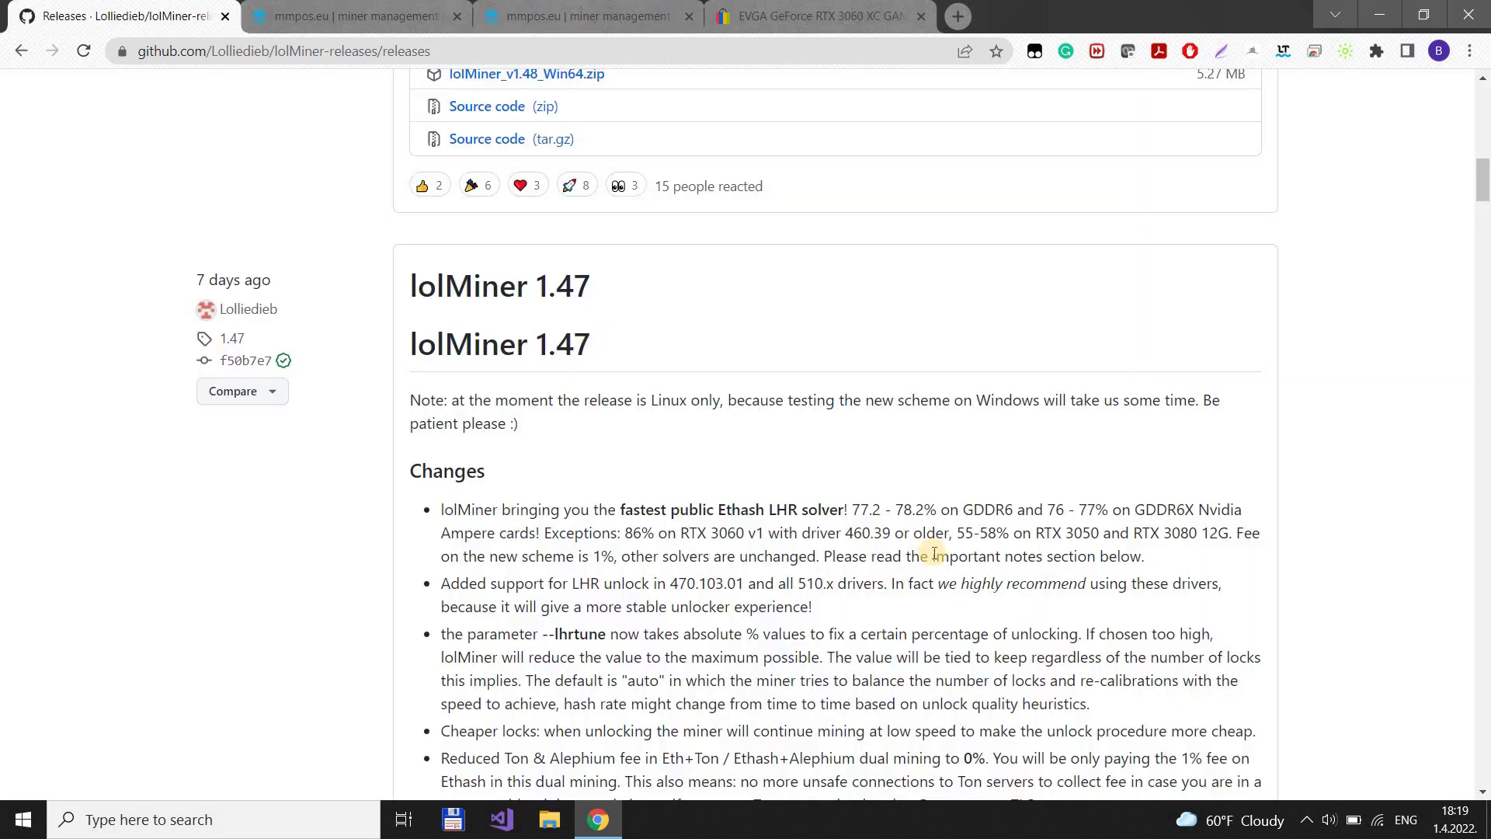